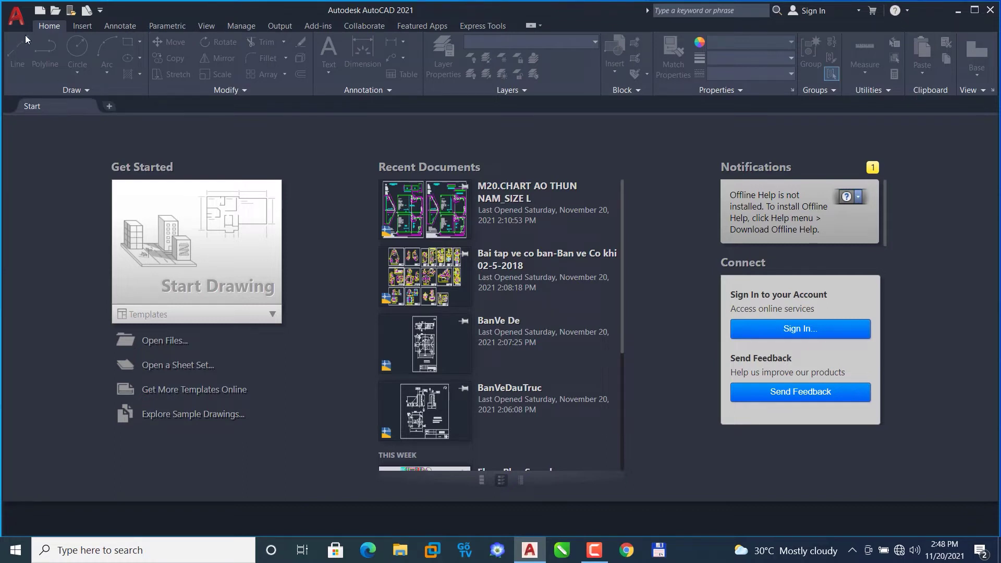
# Start a new drawing, Drawing1, from the acadiso template.
pyautogui.click(41, 11)
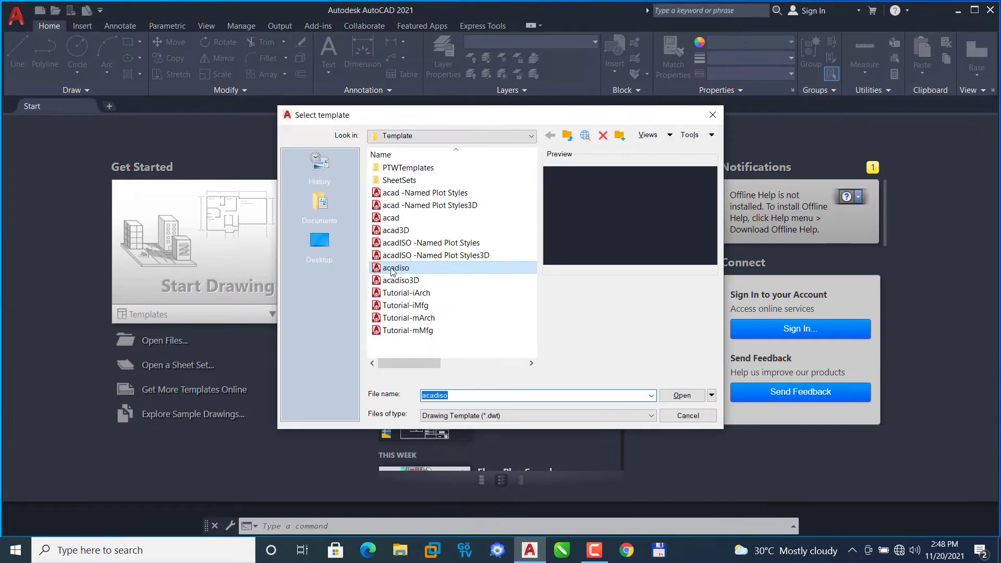
pyautogui.click(393, 272)
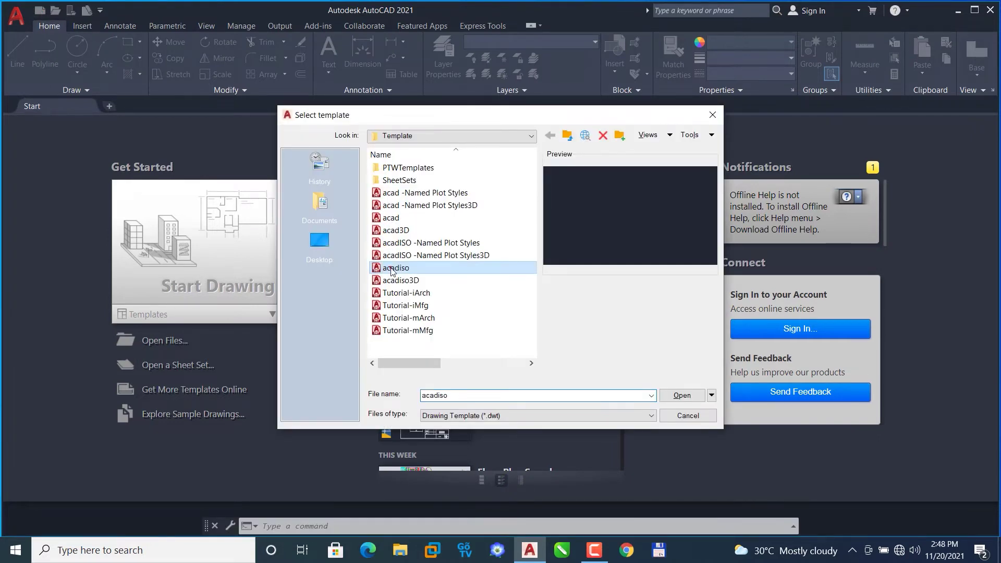
pyautogui.click(682, 396)
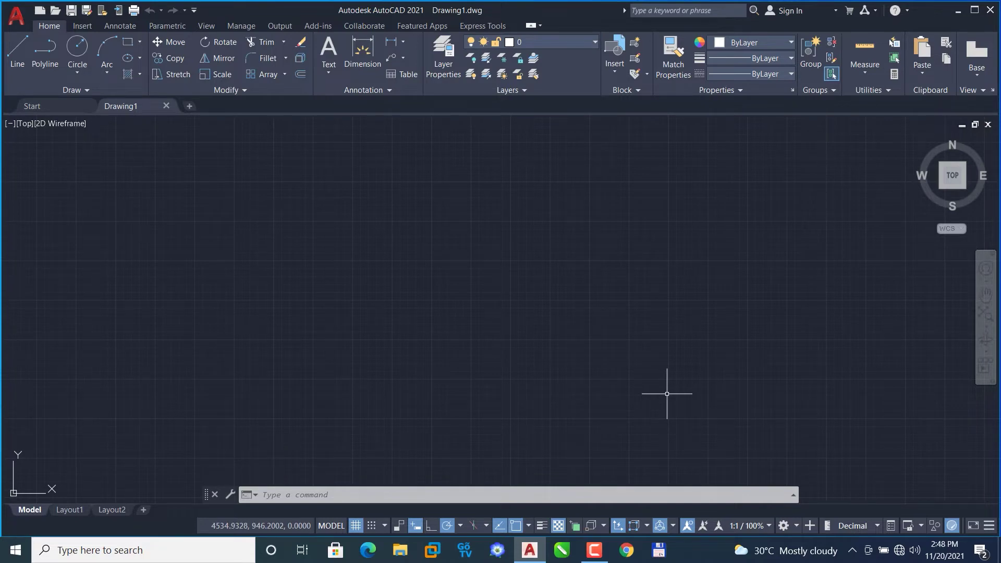
# Run Zoom All (Z, then A) to fit the whole drawing area.
pyautogui.write('z')
pyautogui.press('Return')
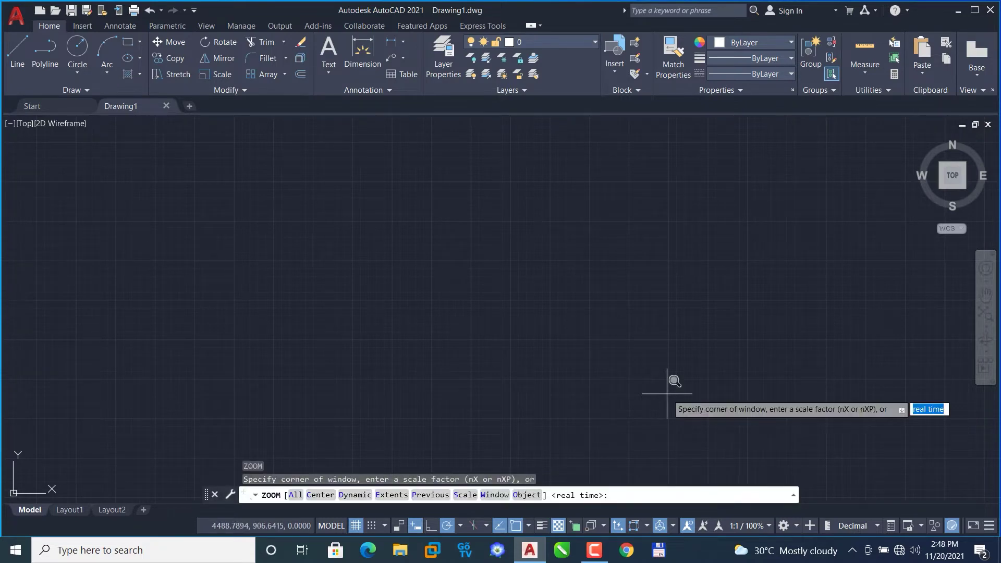
pyautogui.write('a')
pyautogui.press('Return')
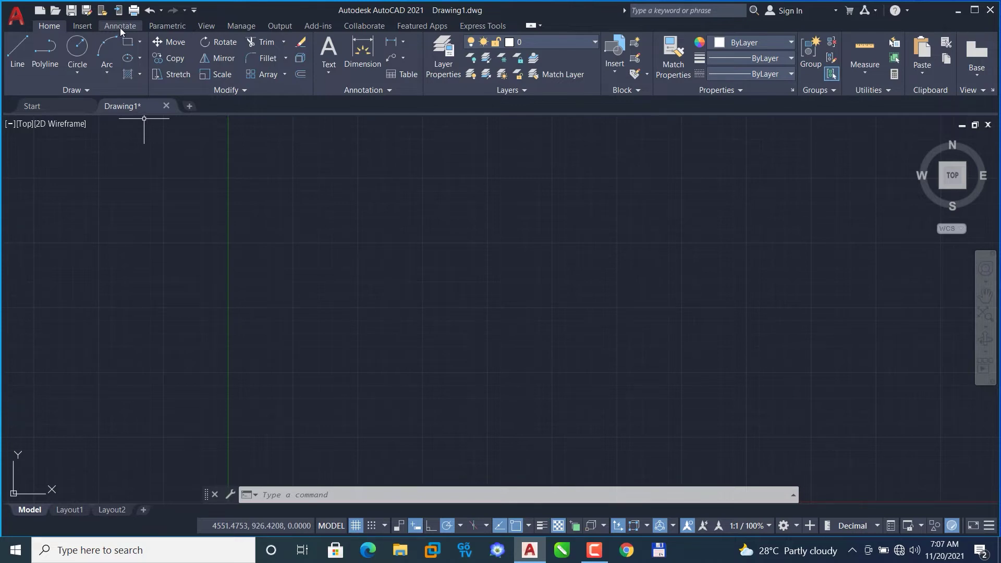
pyautogui.click(120, 27)
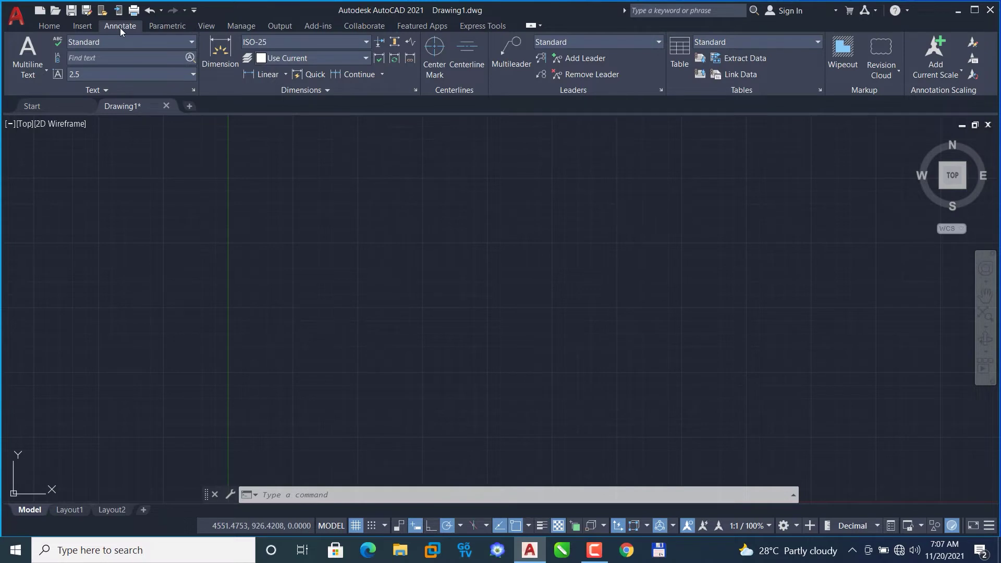
pyautogui.click(49, 26)
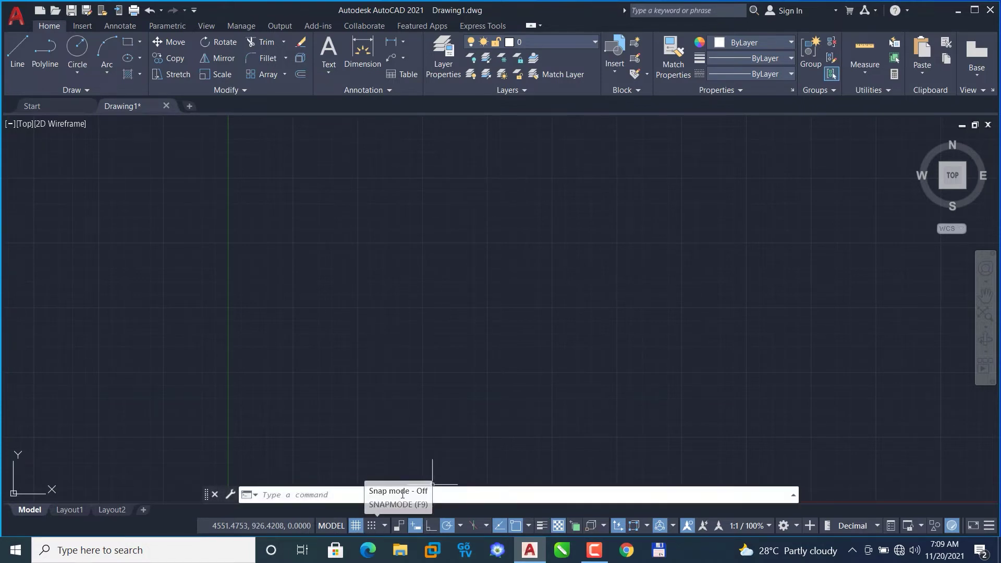
pyautogui.click(356, 526)
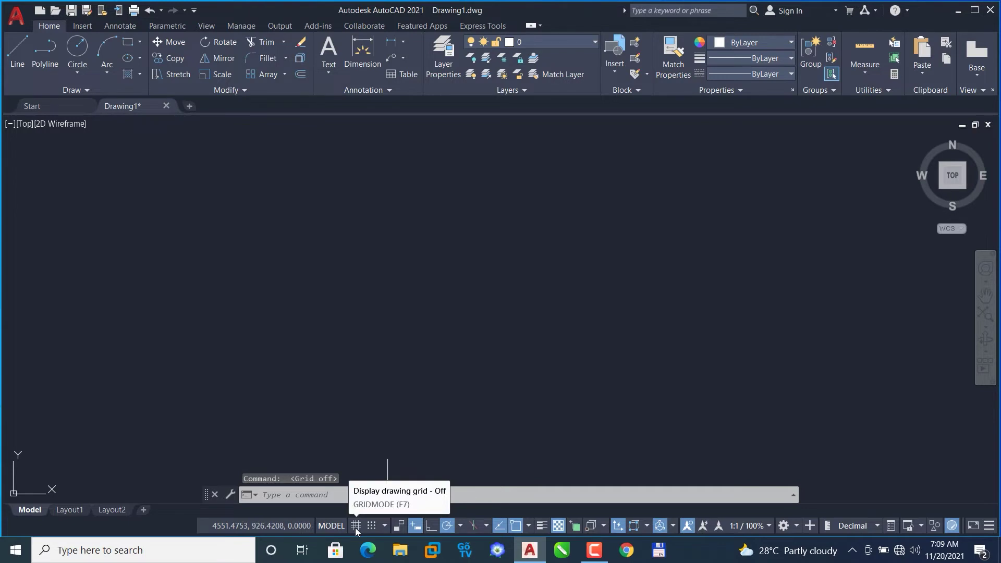
pyautogui.click(356, 527)
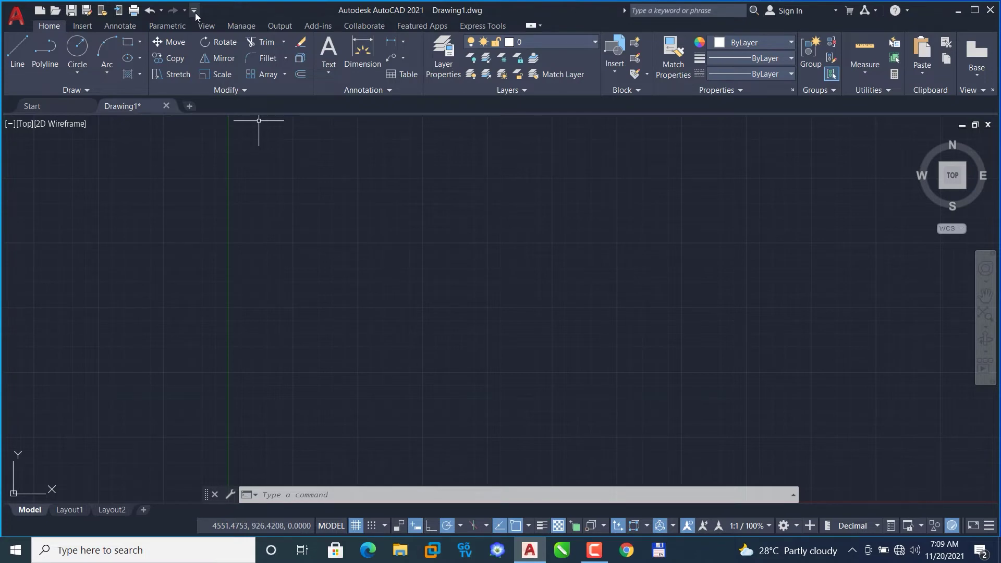
pyautogui.click(194, 11)
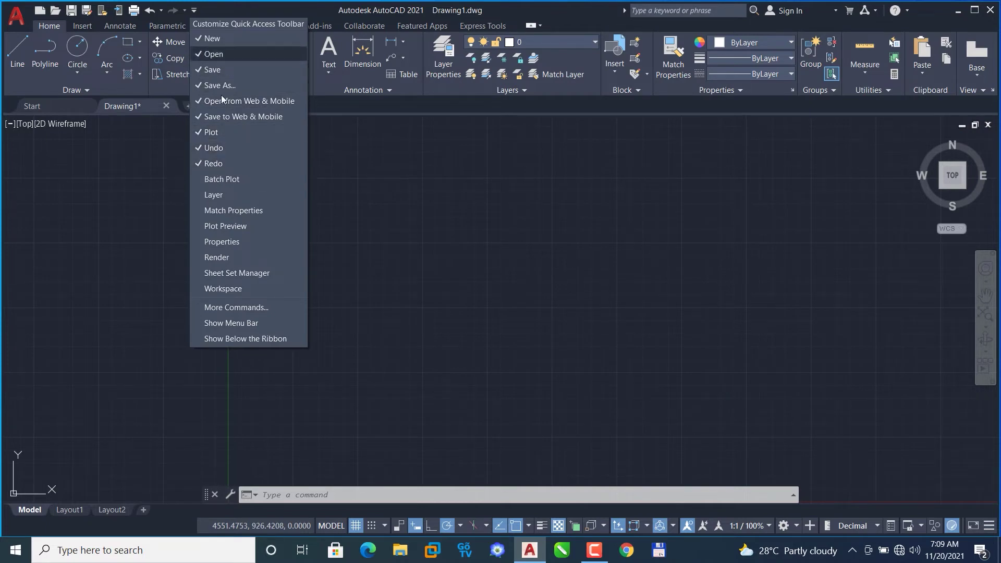
pyautogui.click(207, 195)
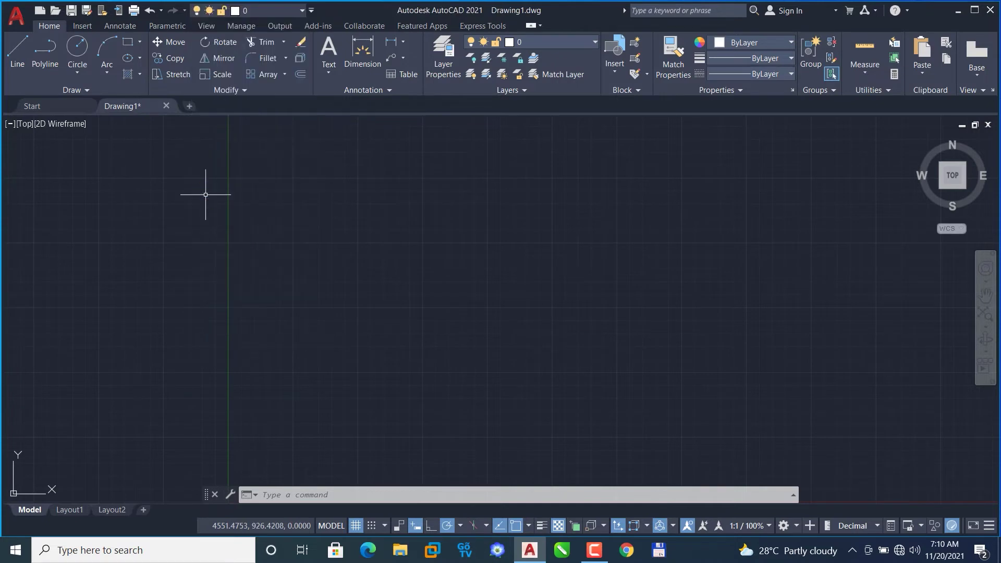
pyautogui.click(311, 10)
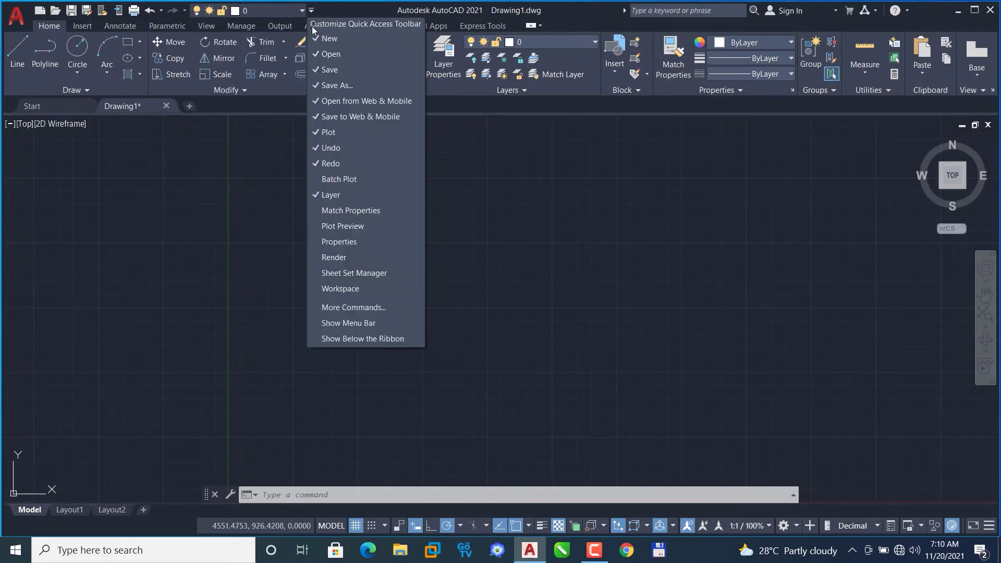
pyautogui.click(326, 196)
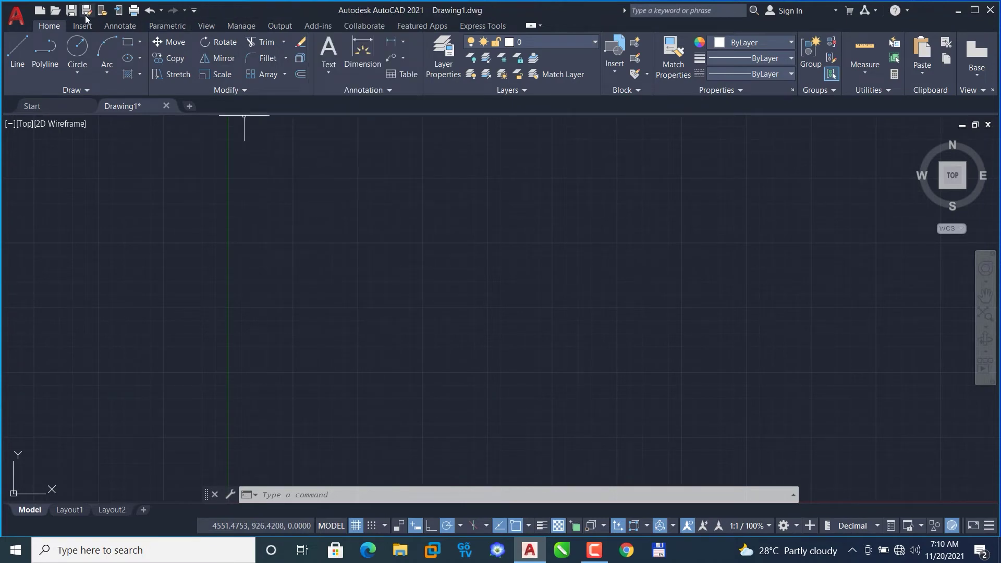
pyautogui.click(194, 10)
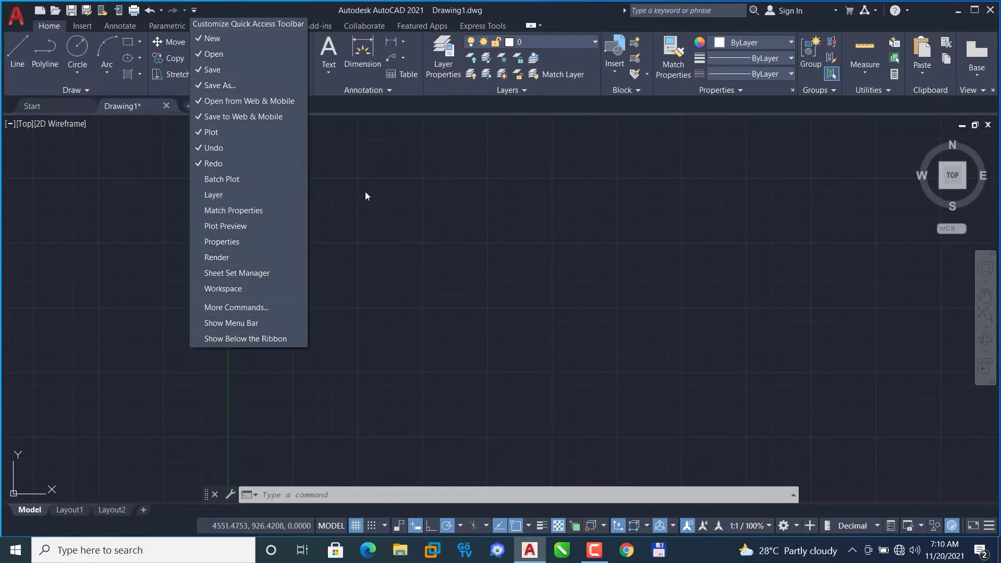
pyautogui.click(349, 136)
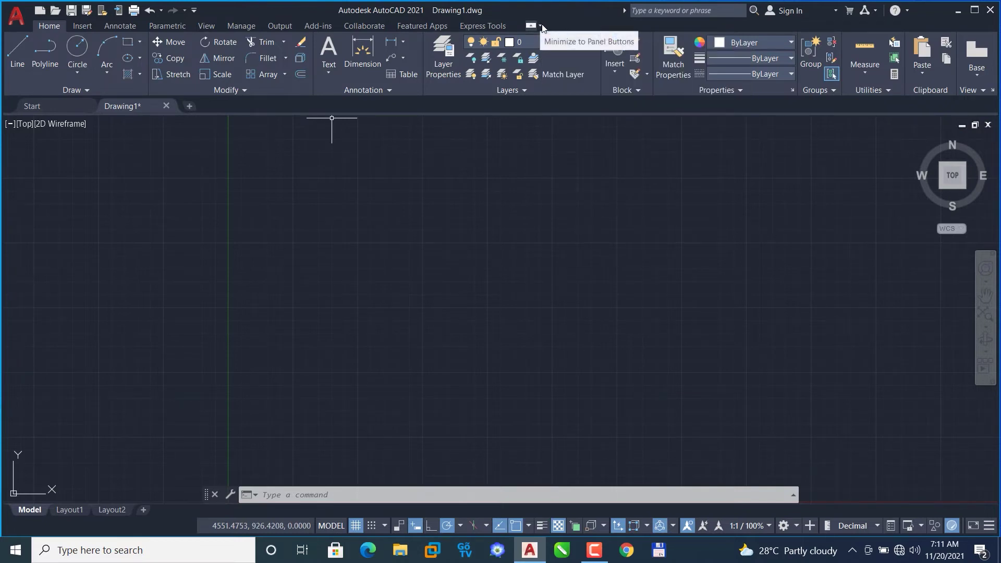
# Try the ribbon's Minimize to Tabs, Panel Titles and Panel Buttons states.
pyautogui.click(541, 26)
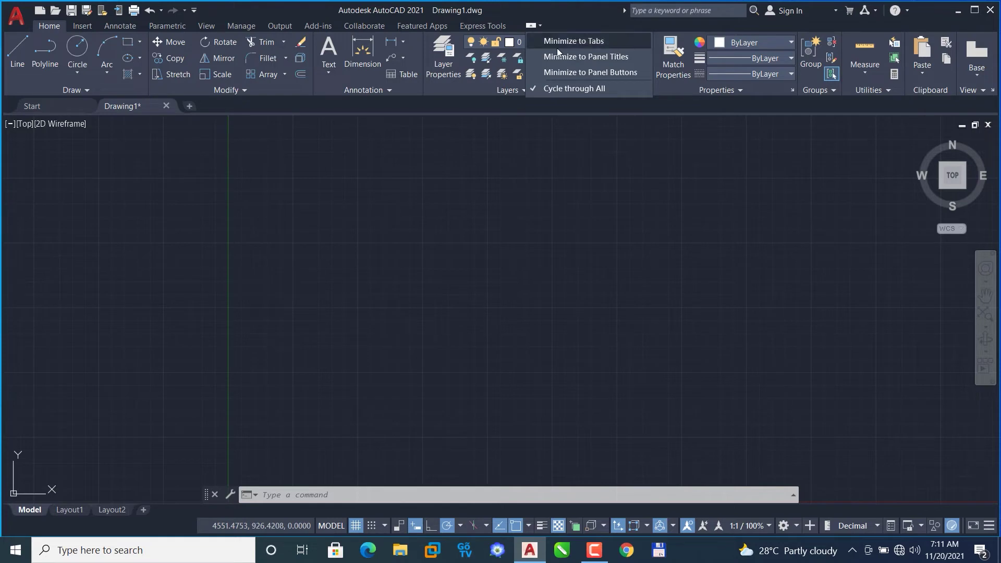
pyautogui.click(559, 42)
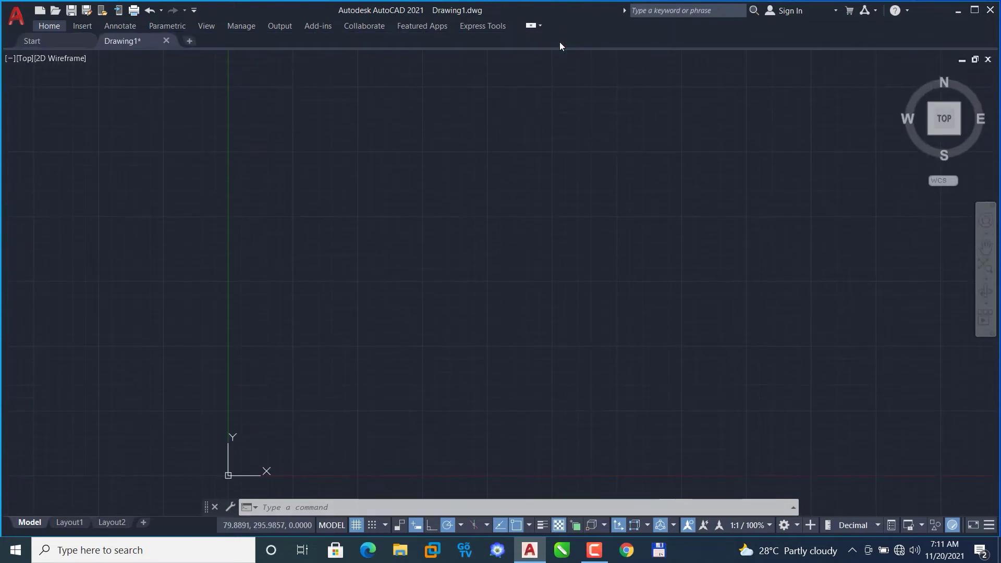
pyautogui.click(541, 26)
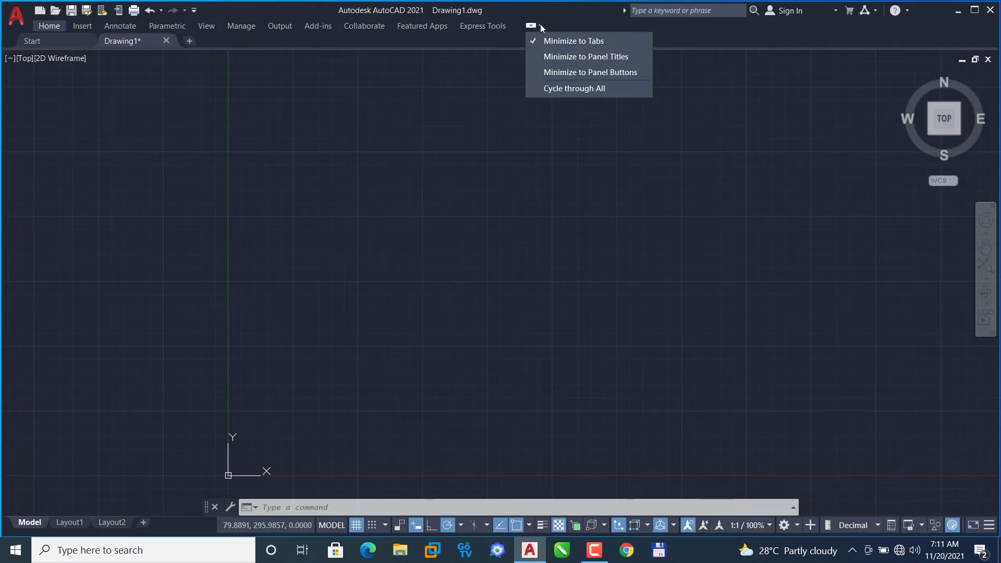
pyautogui.click(563, 57)
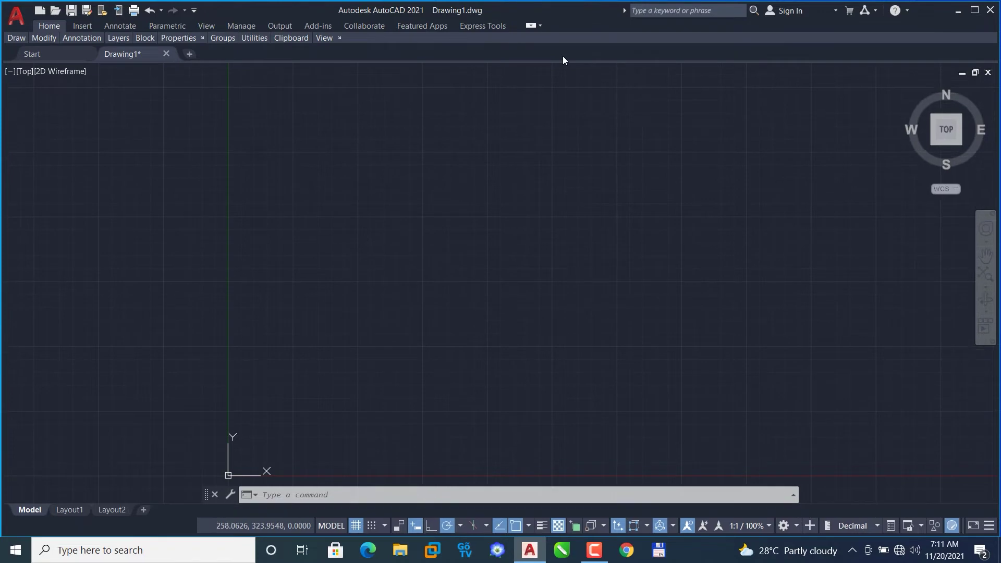
pyautogui.click(539, 27)
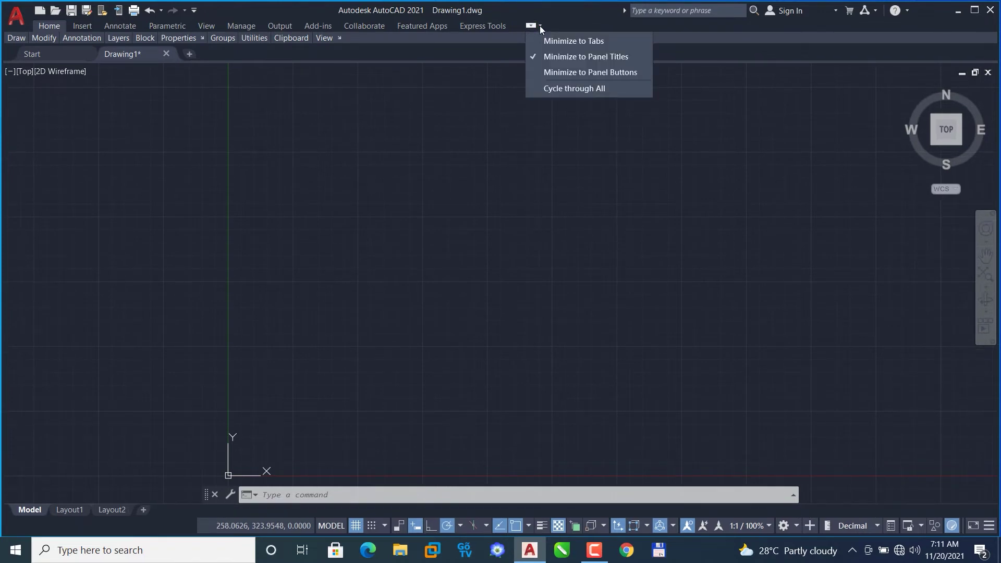
pyautogui.click(572, 74)
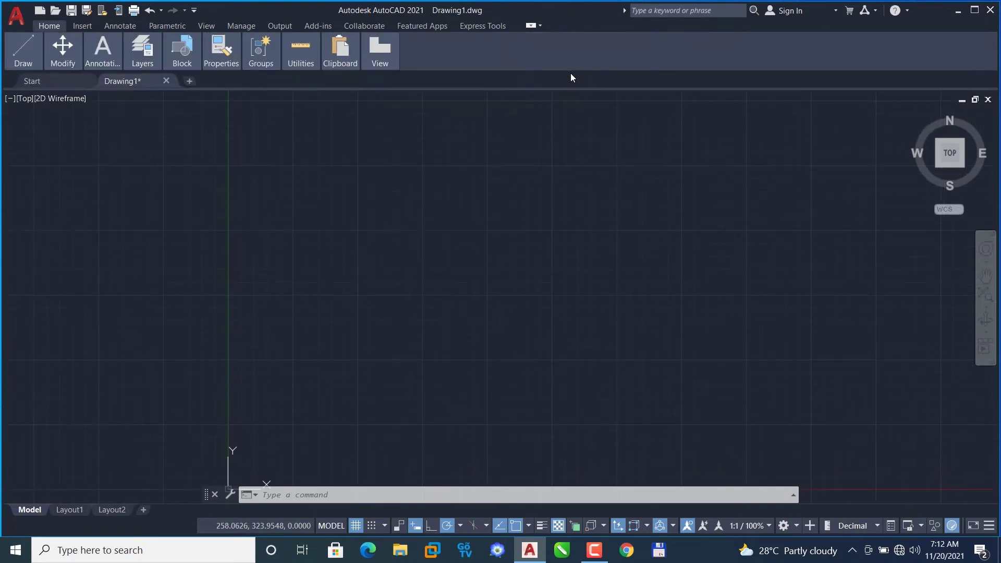
# Set the ribbon to cycle all states, then minimize it to tabs only.
pyautogui.click(540, 26)
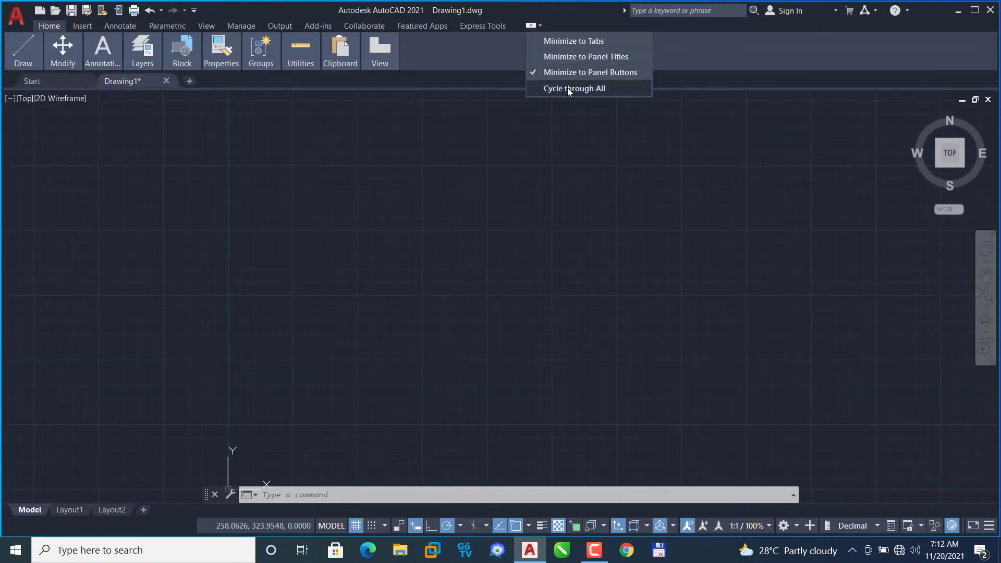
pyautogui.click(532, 25)
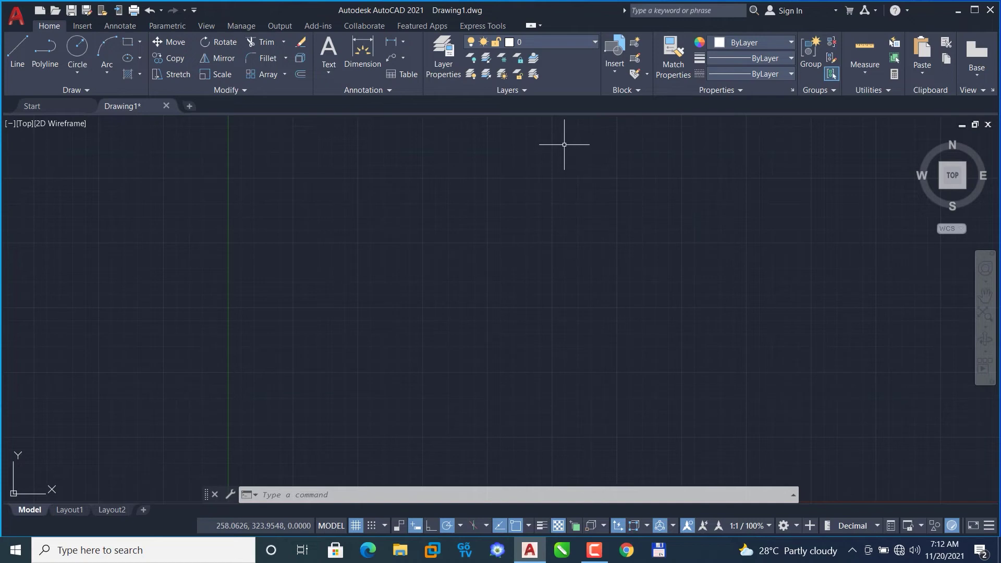
pyautogui.click(539, 26)
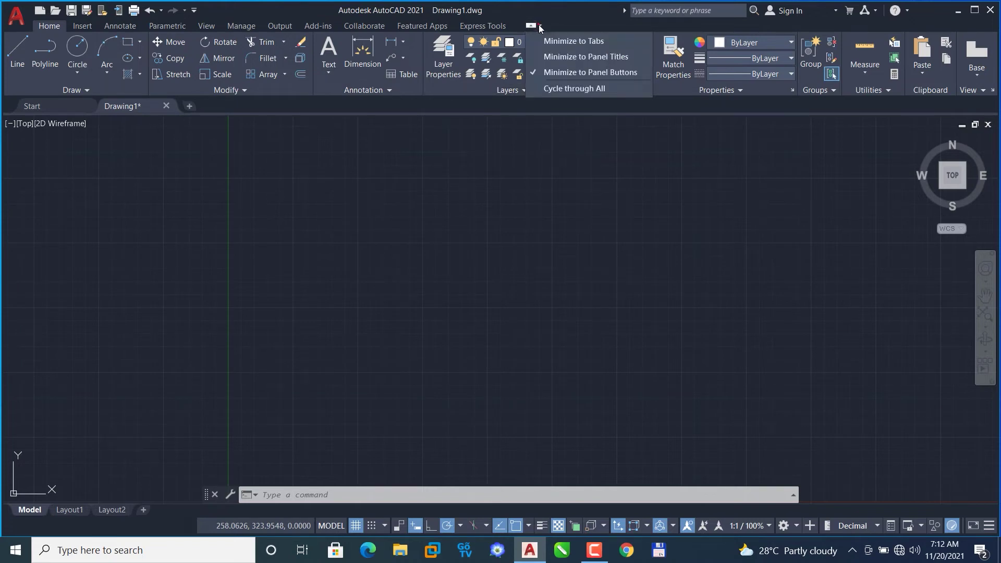
pyautogui.click(555, 40)
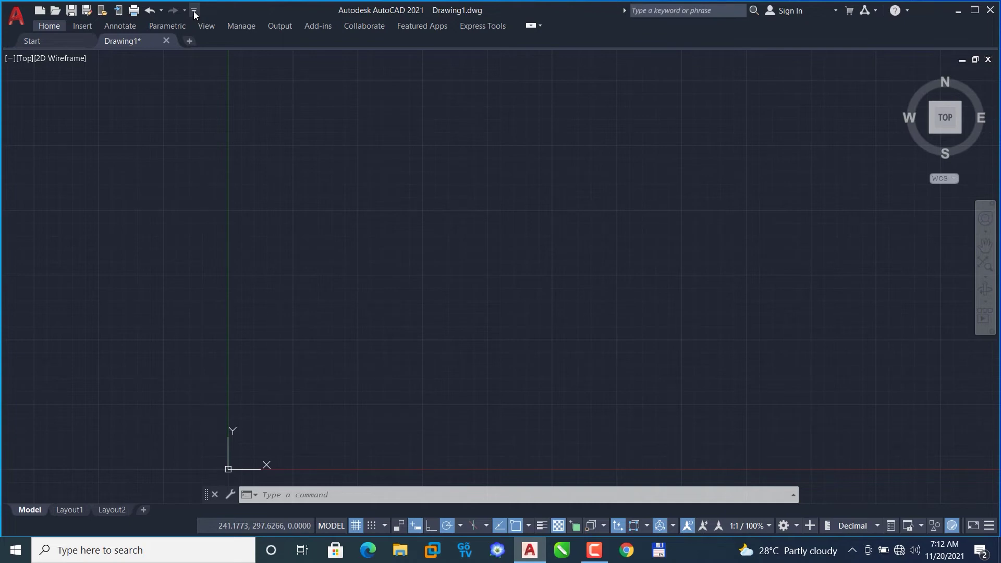
# Turn on Show Menu Bar from the Quick Access Toolbar customization list.
pyautogui.click(194, 11)
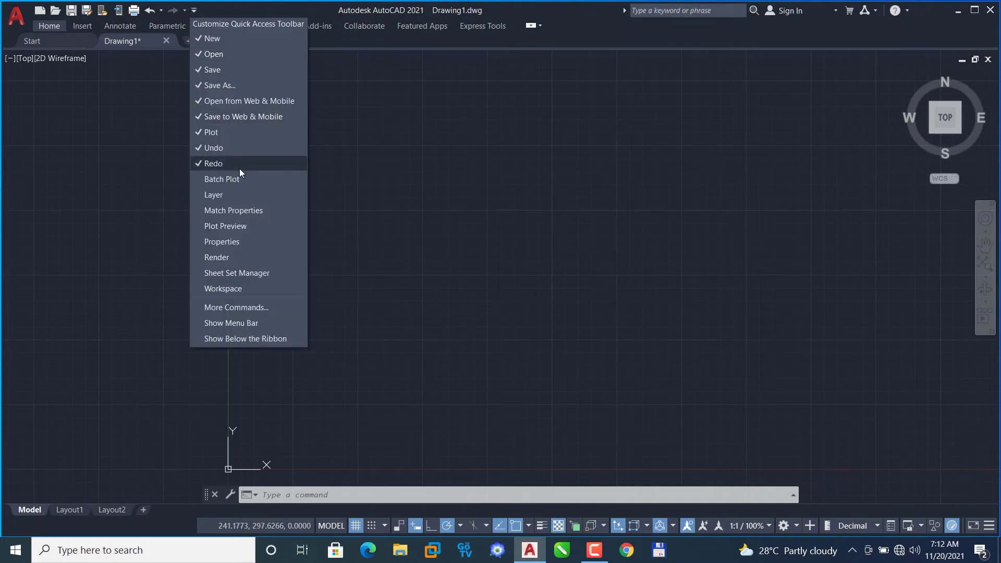
pyautogui.click(250, 324)
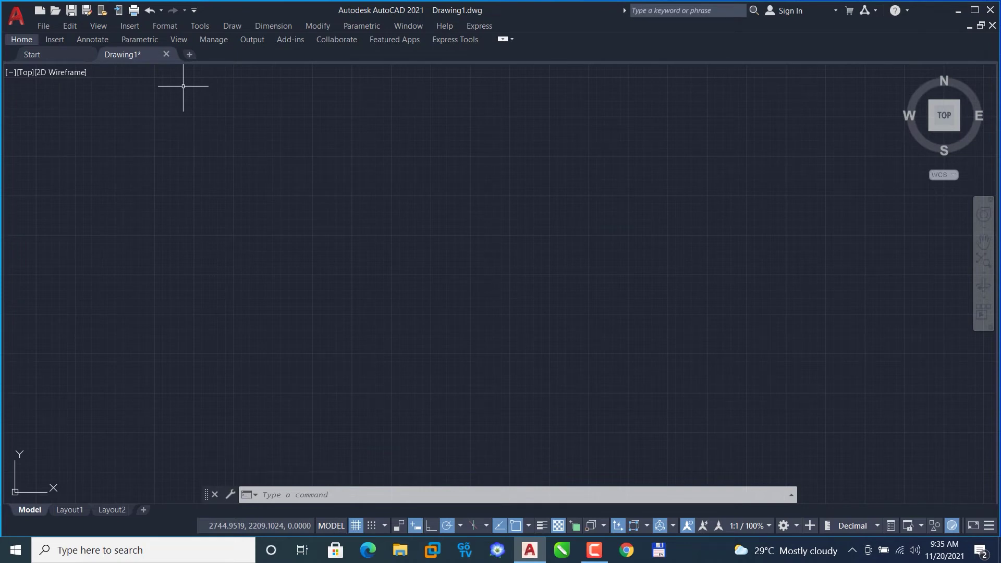
pyautogui.click(42, 27)
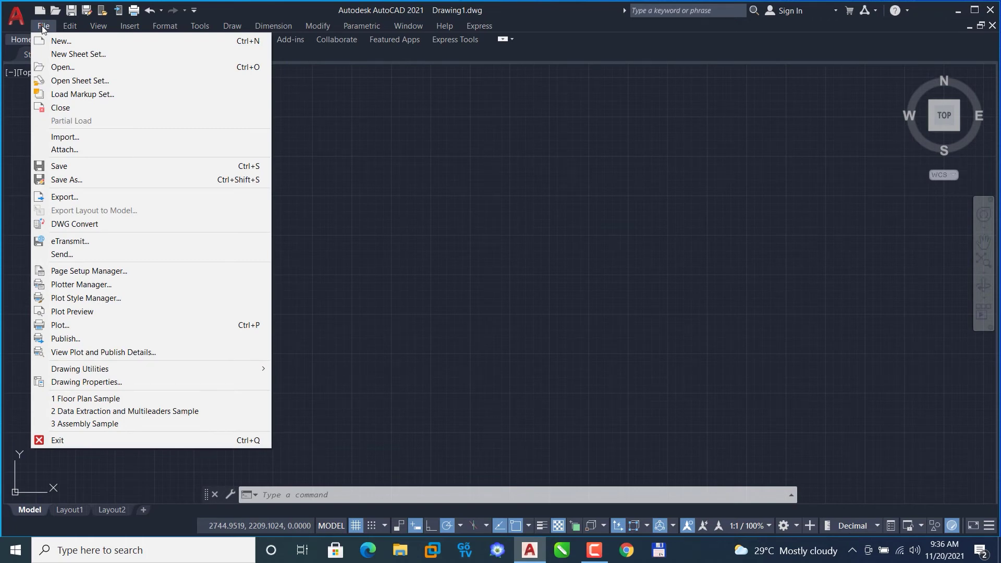
pyautogui.click(69, 29)
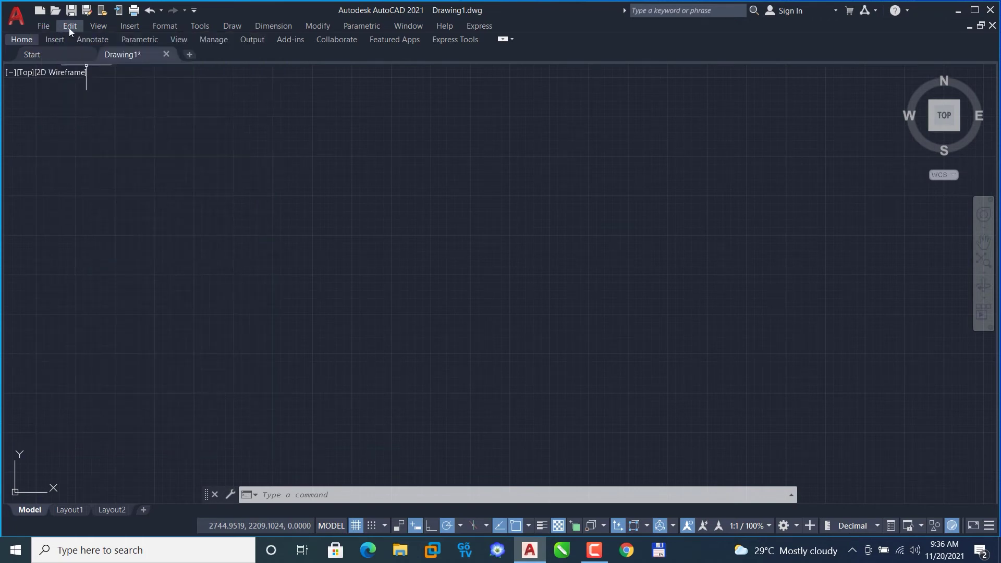
pyautogui.click(69, 27)
pyautogui.moveTo(98, 26)
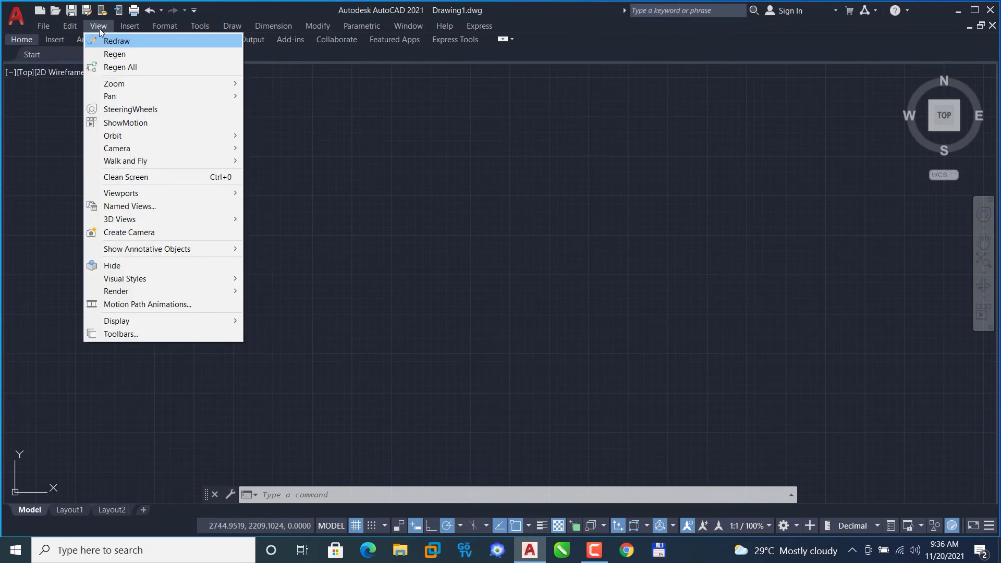
pyautogui.click(127, 29)
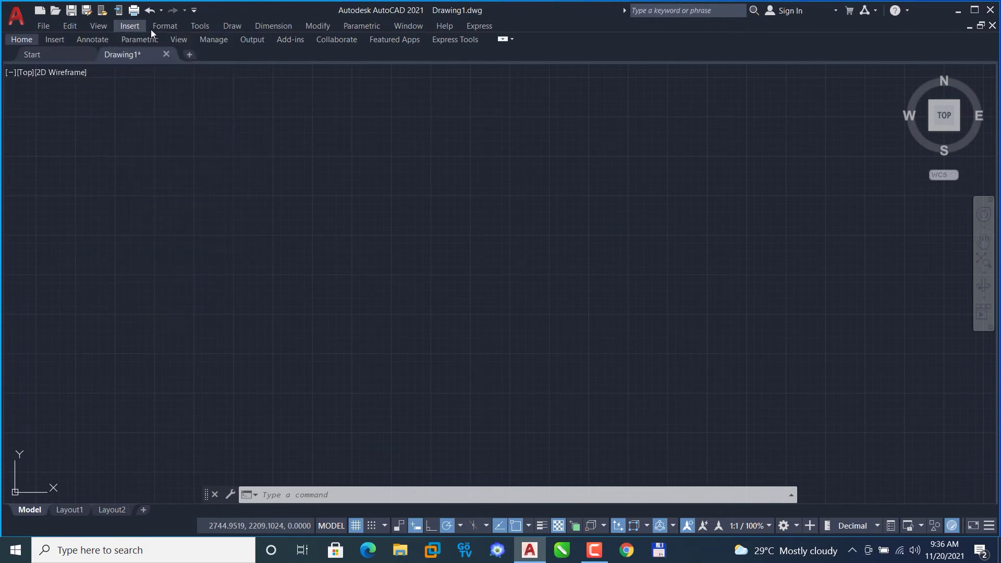
pyautogui.click(165, 29)
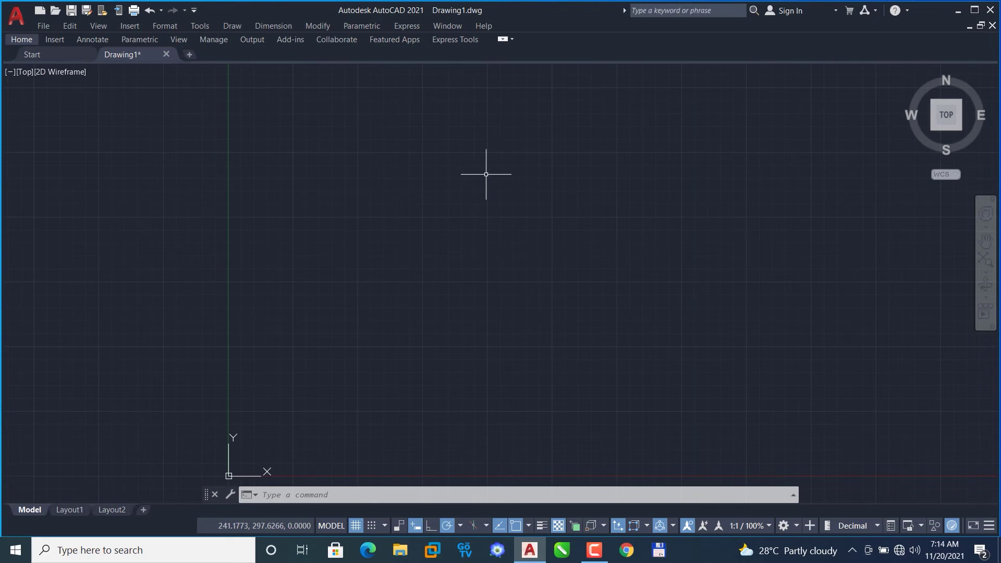
# Reset the current profile from OPTIONS > Profiles, confirming Yes.
pyautogui.write('OP')
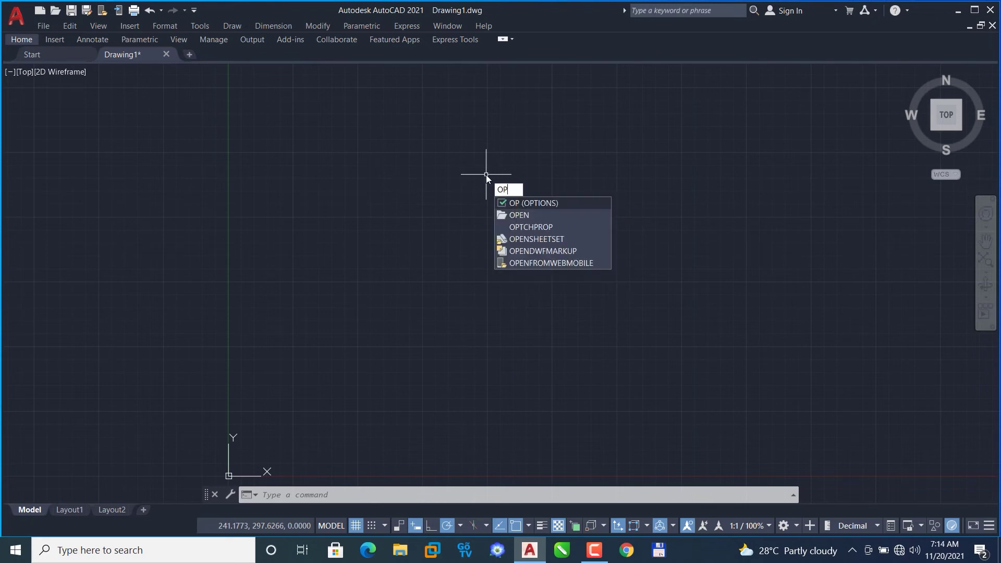
pyautogui.click(541, 205)
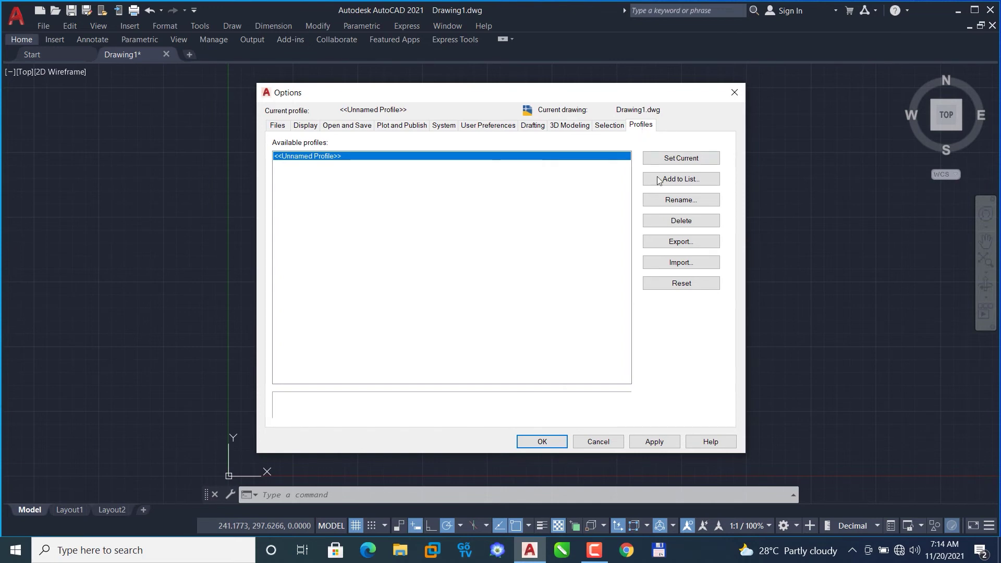
pyautogui.click(677, 286)
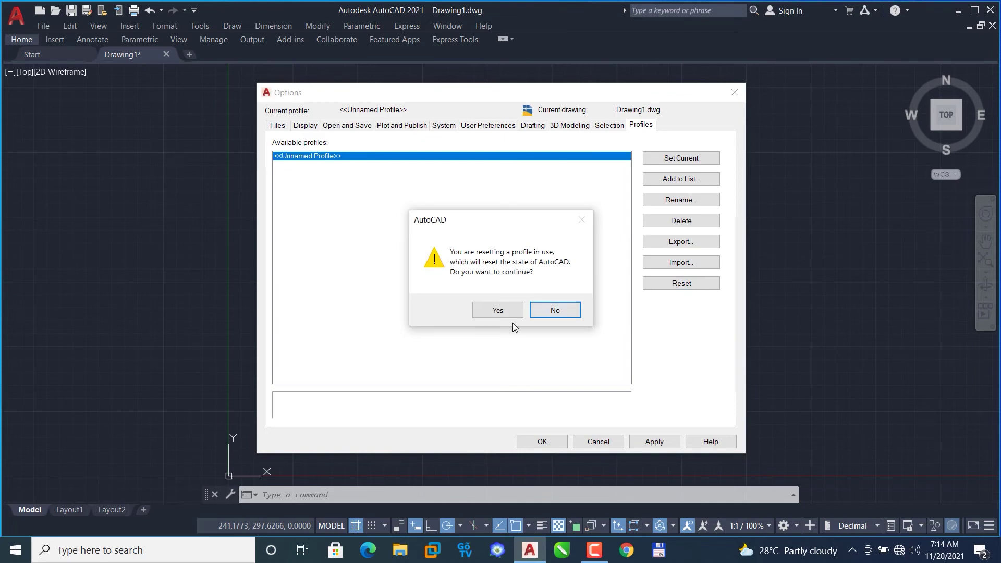
pyautogui.click(498, 315)
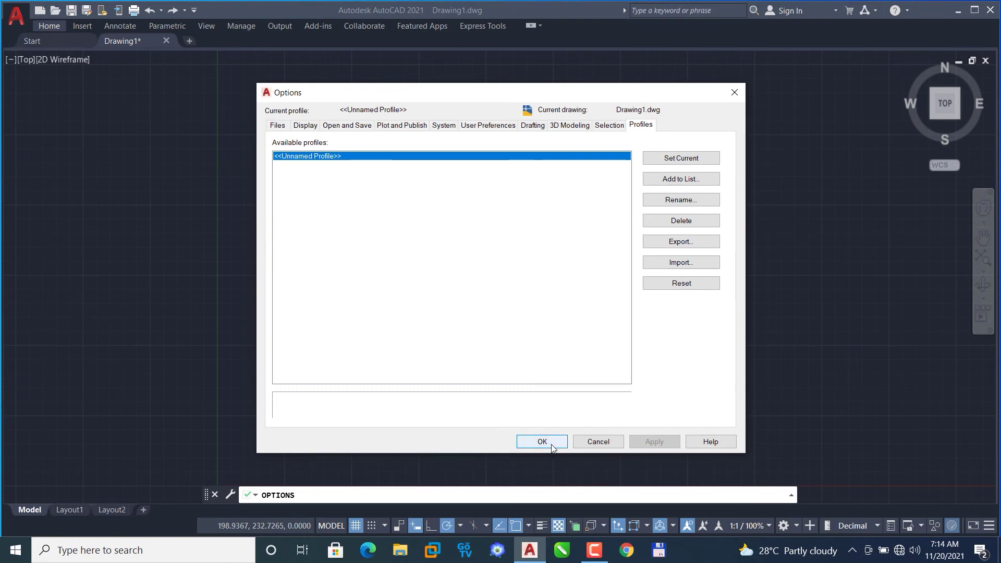
pyautogui.click(543, 442)
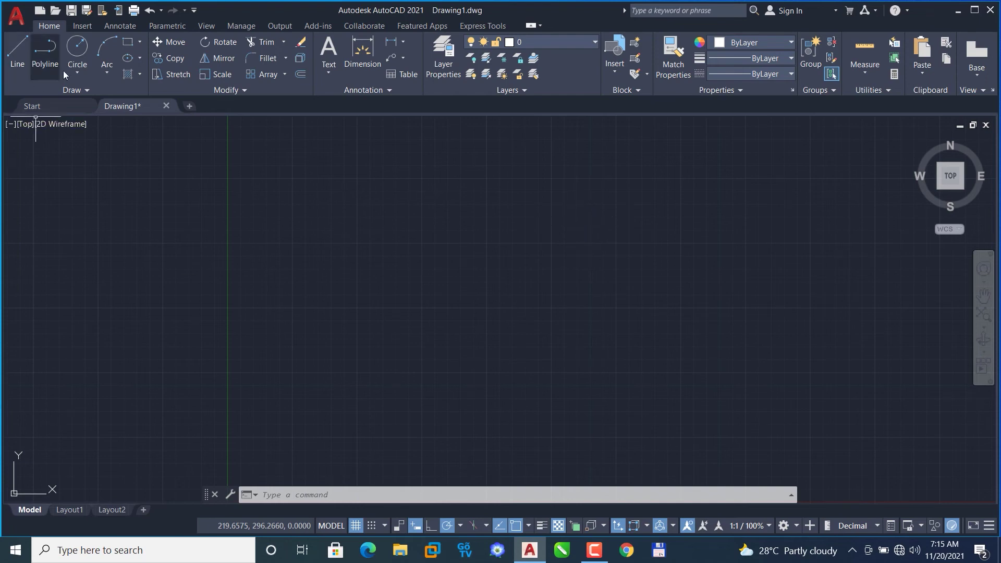
# Close the navigation bar and the command line window, confirming Yes.
pyautogui.click(991, 257)
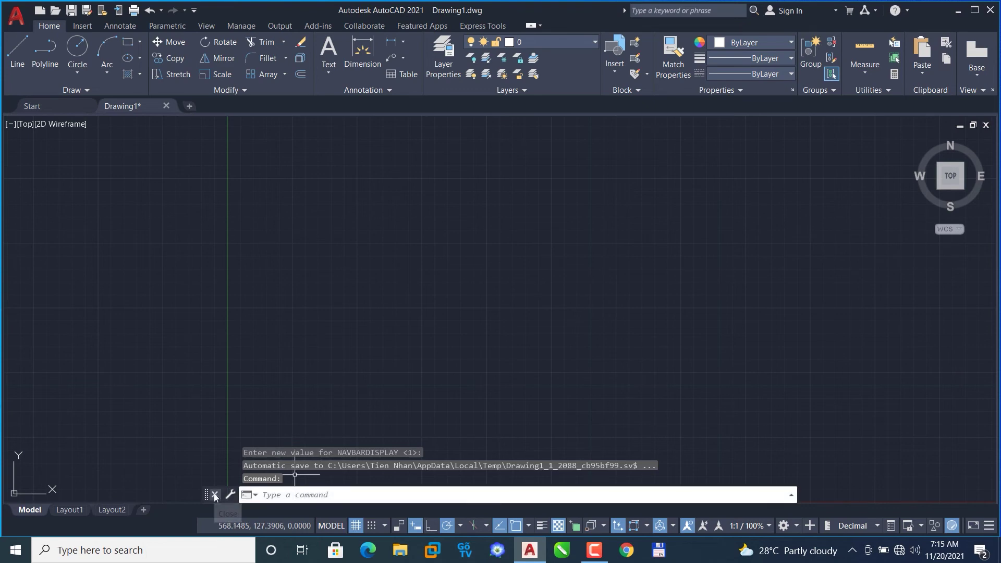
pyautogui.click(214, 494)
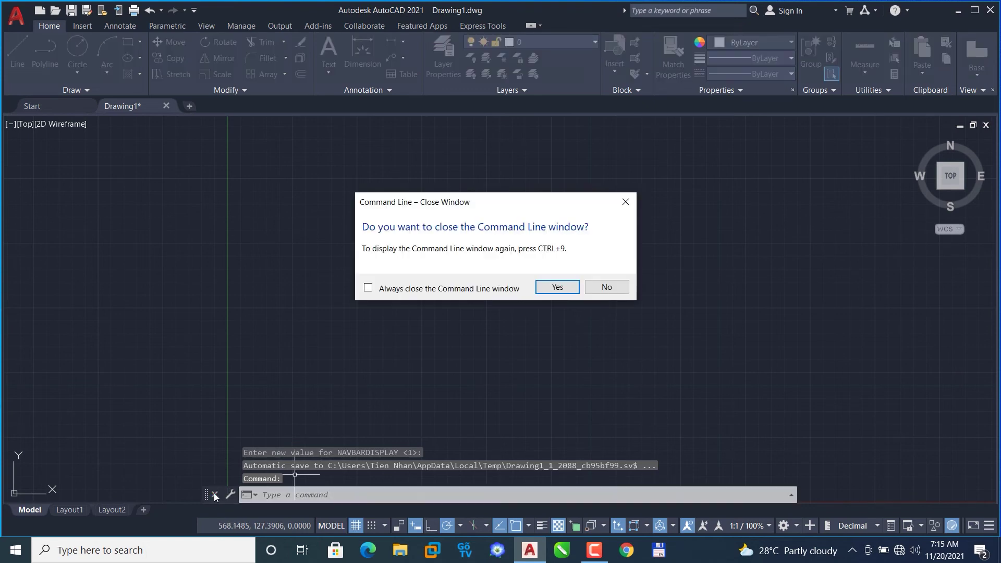
pyautogui.click(557, 287)
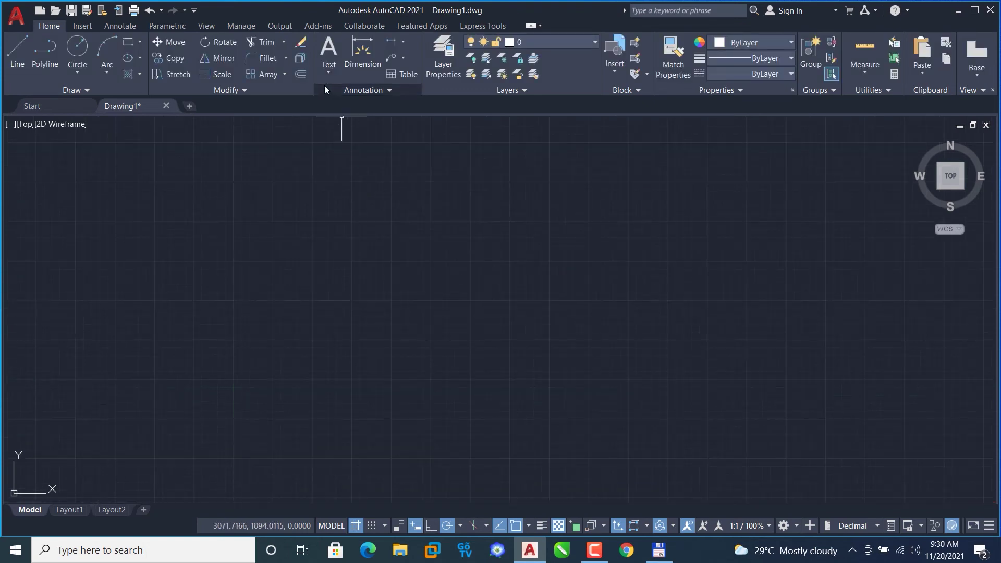
# Float the Annotation panel, then re-dock it between Block and Properties.
pyautogui.moveTo(323, 87); pyautogui.dragTo(13, 179)
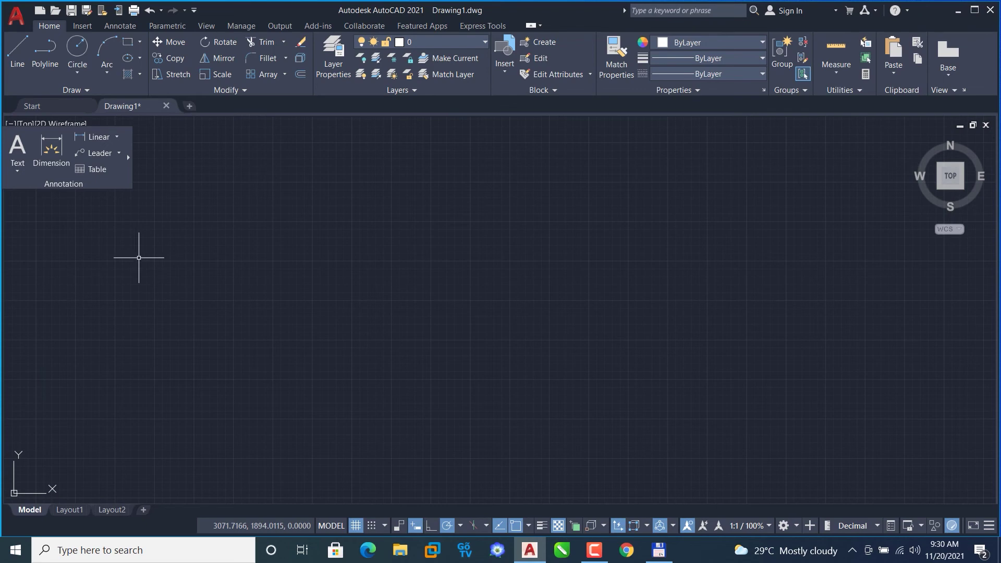
pyautogui.moveTo(63, 161)
pyautogui.moveTo(13, 185)
pyautogui.mouseDown()
pyautogui.moveTo(599, 156)
pyautogui.moveTo(559, 80)
pyautogui.mouseUp()
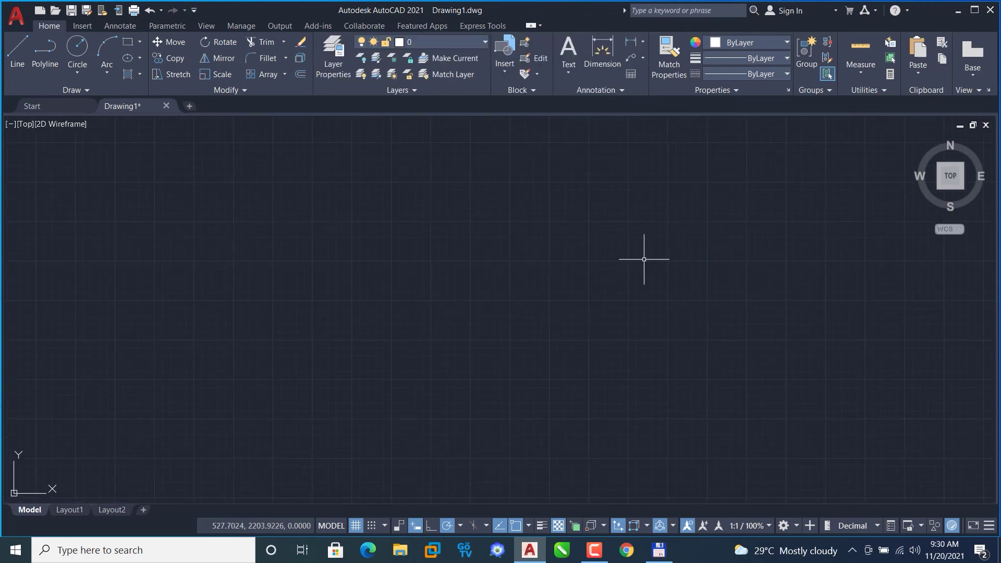
# Reset the current profile via Application menu > Options > Profiles, then apply.
pyautogui.click(17, 18)
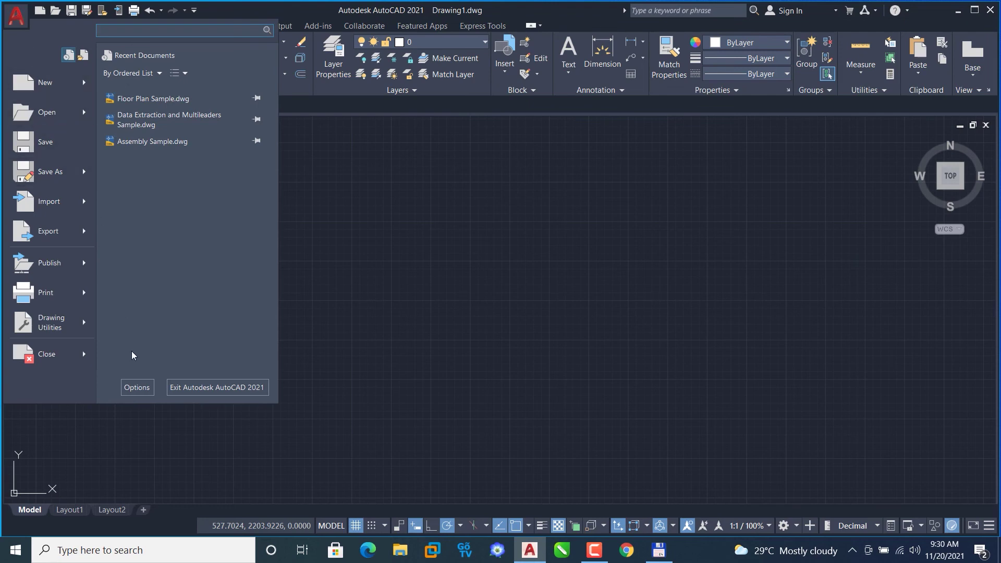
pyautogui.click(137, 388)
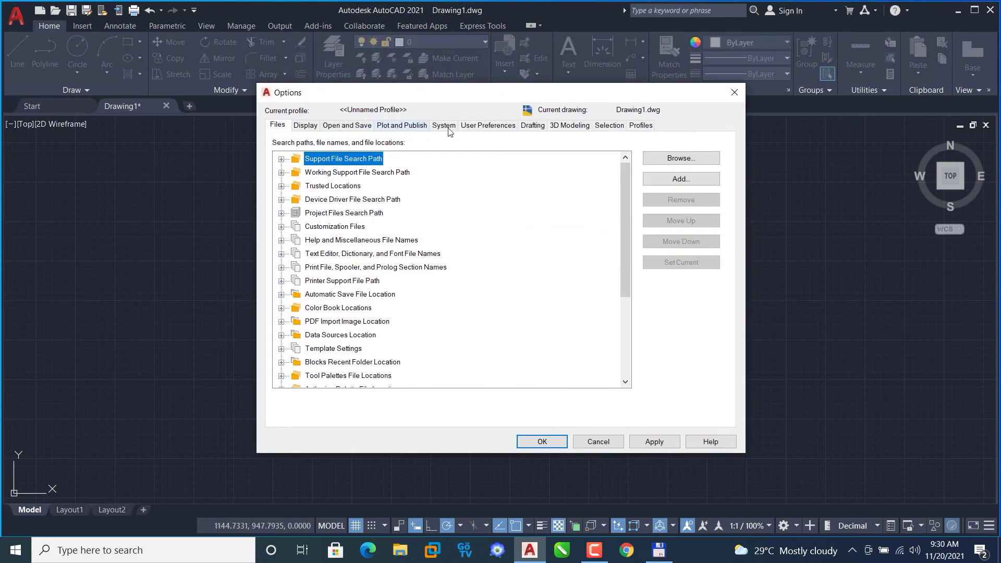
pyautogui.click(640, 127)
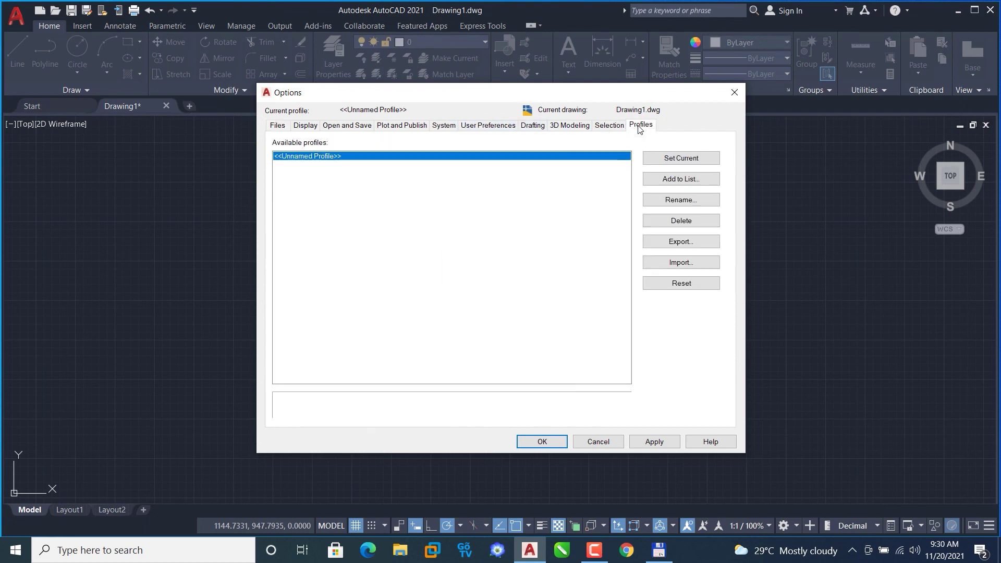
pyautogui.click(678, 283)
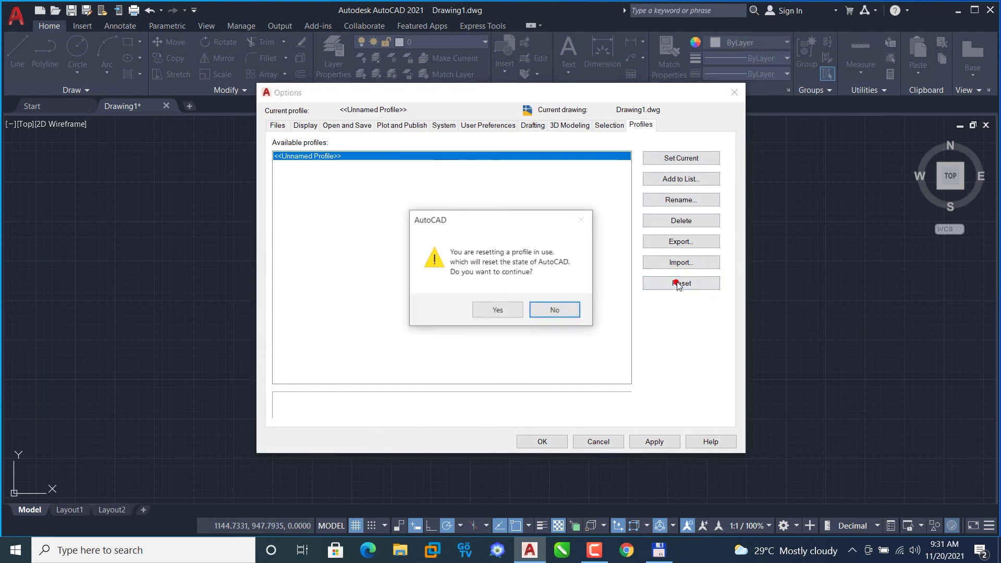
pyautogui.click(488, 311)
pyautogui.click(642, 441)
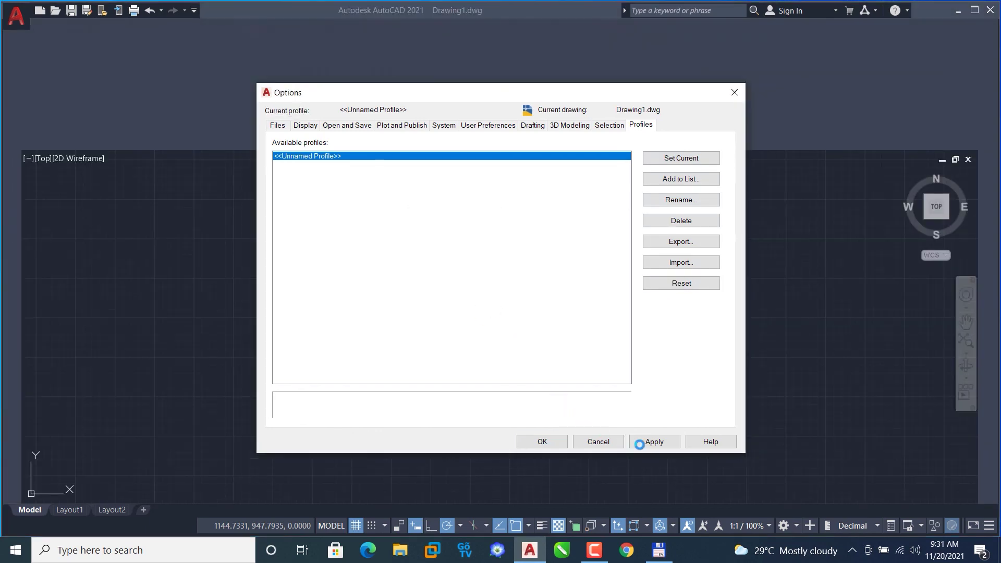
pyautogui.click(535, 443)
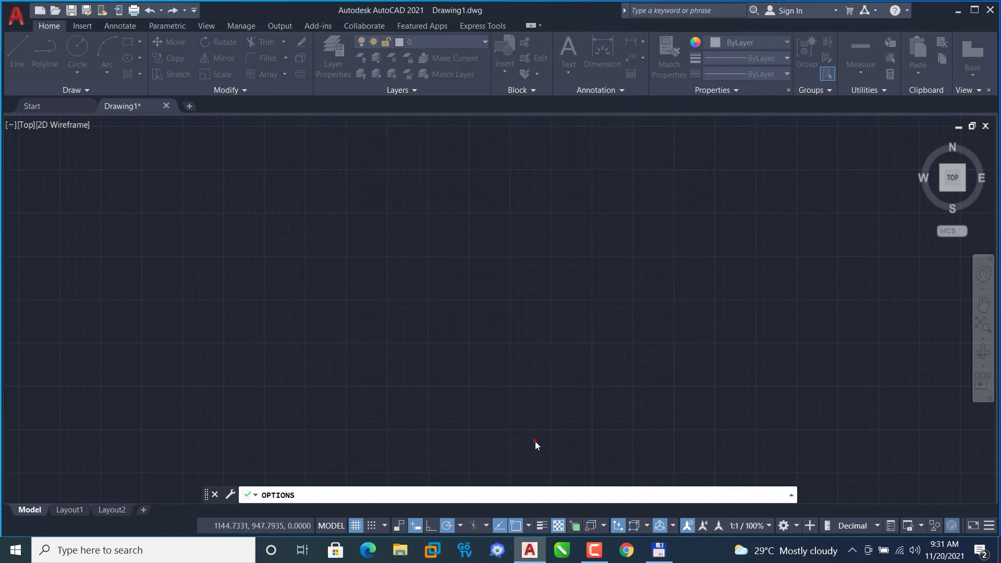